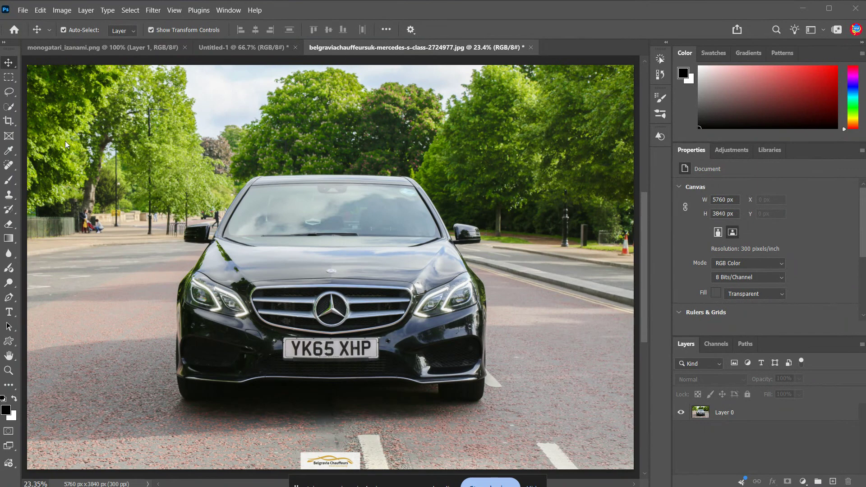
Trace a loose freehand selection around the whole car, including both mirrors and wheels, with the Lasso tool.
{"action": "left_click", "coordinate": [6, 93]}
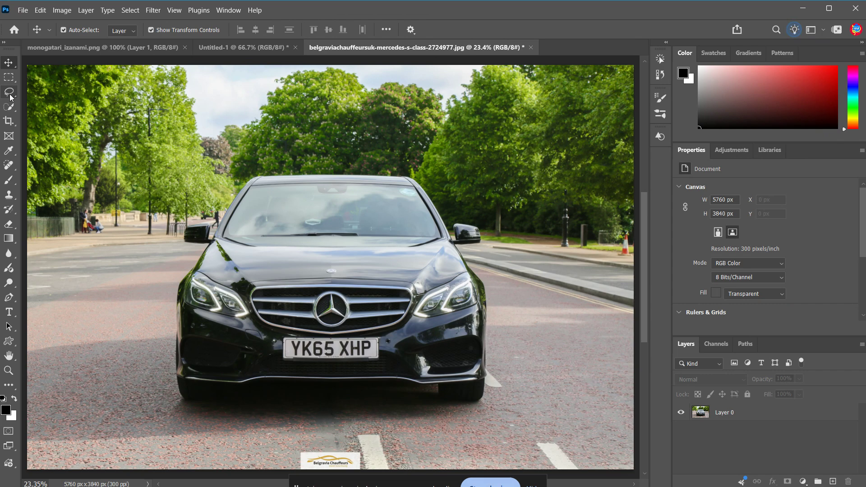
{"action": "left_click", "coordinate": [10, 94]}
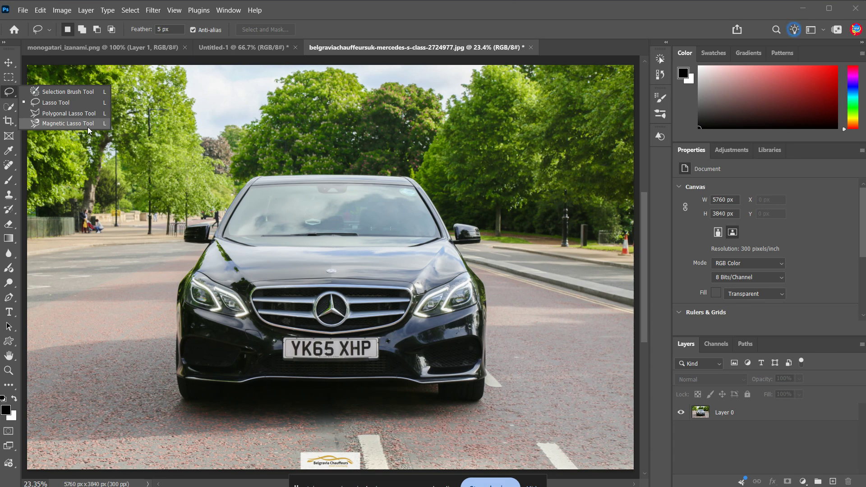
{"action": "left_click", "coordinate": [78, 120]}
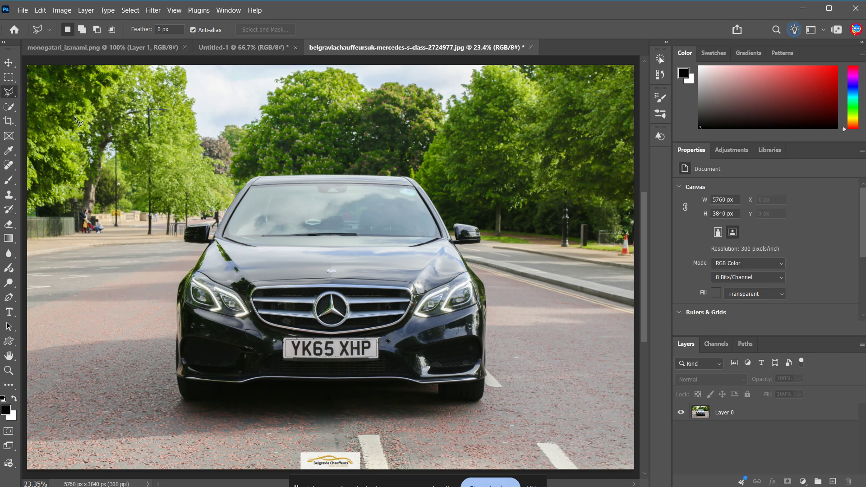
{"action": "right_click", "coordinate": [12, 92]}
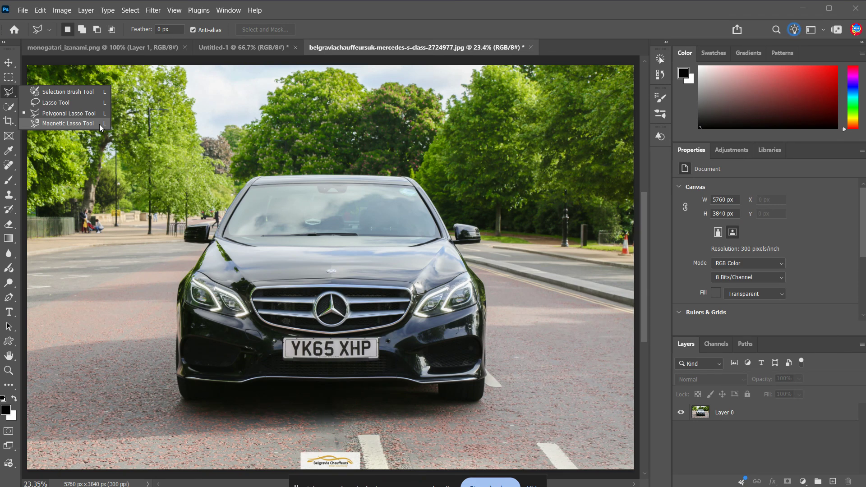
{"action": "left_click", "coordinate": [67, 104]}
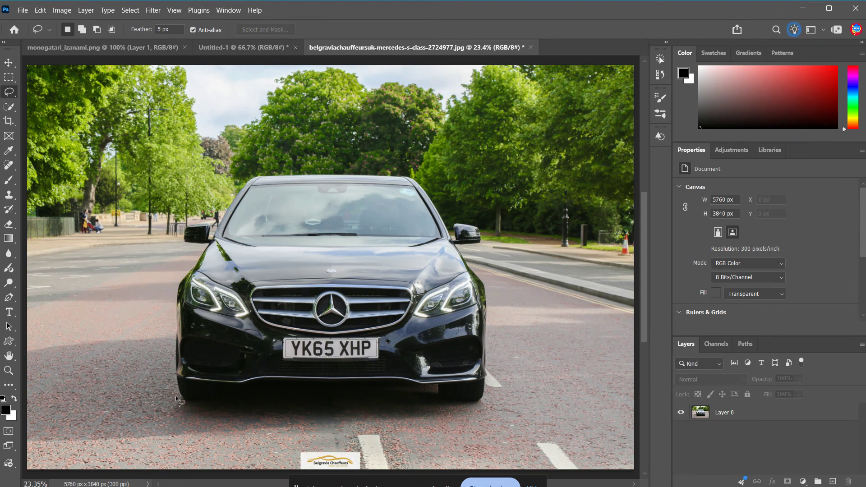
{"action": "mouse_move", "coordinate": [176, 397]}
{"action": "left_mouse_down"}
{"action": "mouse_move", "coordinate": [202, 412]}
{"action": "mouse_move", "coordinate": [264, 396]}
{"action": "mouse_move", "coordinate": [418, 395]}
{"action": "mouse_move", "coordinate": [478, 405]}
{"action": "mouse_move", "coordinate": [492, 378]}
{"action": "mouse_move", "coordinate": [489, 283]}
{"action": "left_mouse_up"}
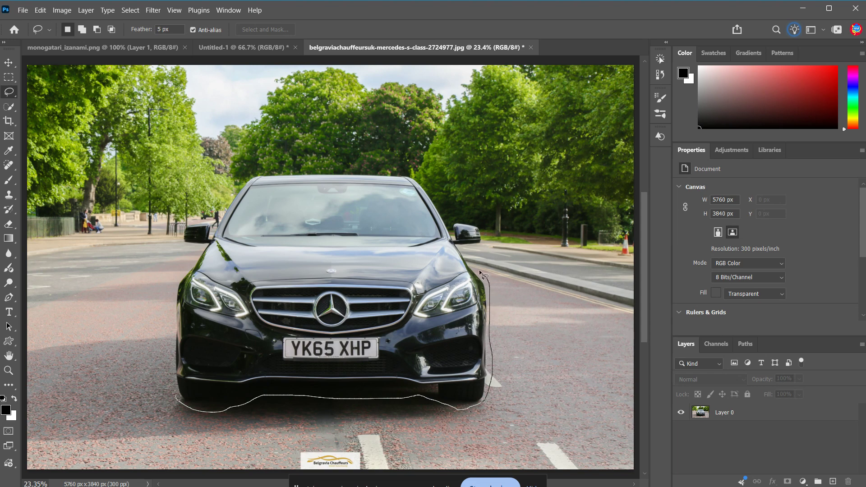
{"action": "mouse_move", "coordinate": [469, 247]}
{"action": "left_mouse_down"}
{"action": "mouse_move", "coordinate": [479, 217]}
{"action": "mouse_move", "coordinate": [440, 199]}
{"action": "left_mouse_up"}
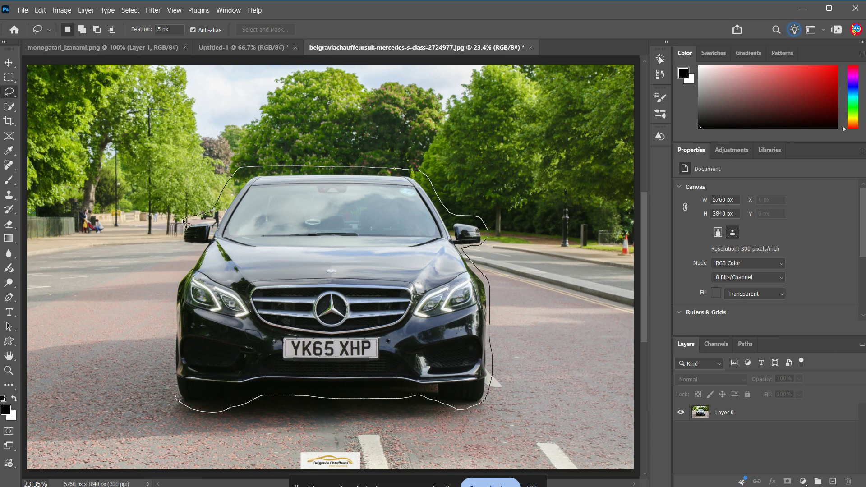
{"action": "mouse_move", "coordinate": [175, 239]}
{"action": "left_mouse_down"}
{"action": "mouse_move", "coordinate": [186, 251]}
{"action": "mouse_move", "coordinate": [168, 288]}
{"action": "mouse_move", "coordinate": [163, 373]}
{"action": "mouse_move", "coordinate": [179, 398]}
{"action": "left_mouse_up"}
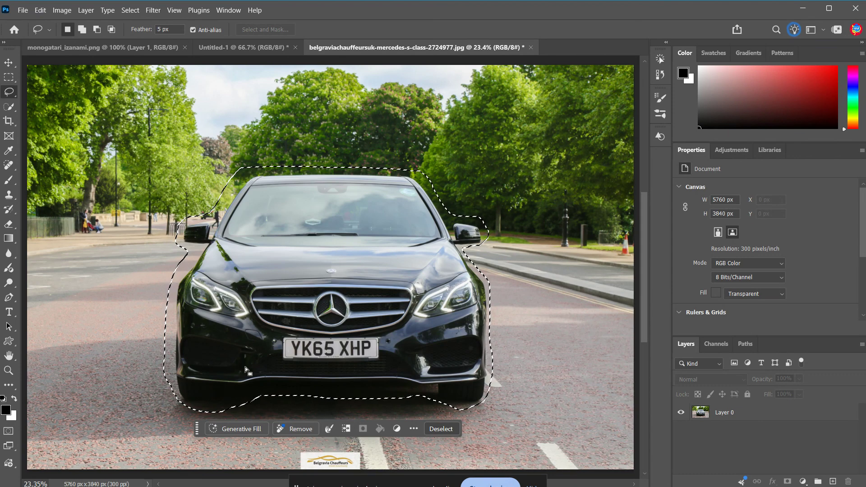
Outline the car with straight segments around the wheels, mirrors and roof using the Polygonal Lasso tool.
{"action": "right_click", "coordinate": [10, 93]}
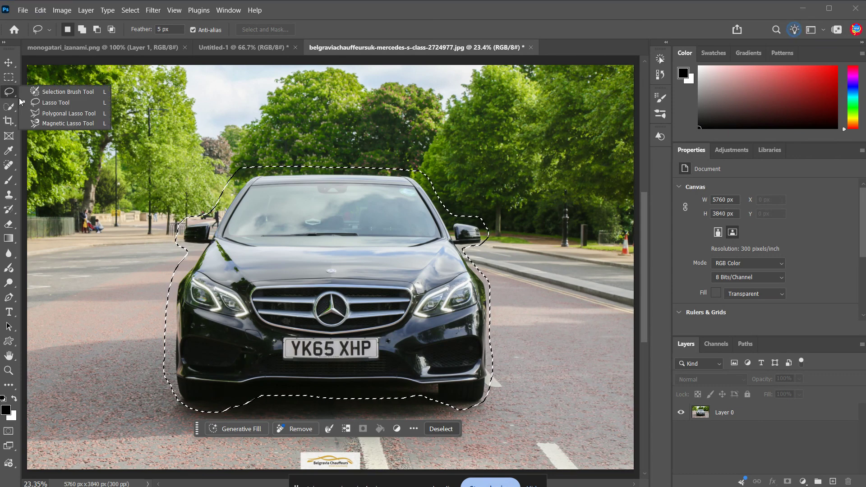
{"action": "left_click", "coordinate": [48, 113]}
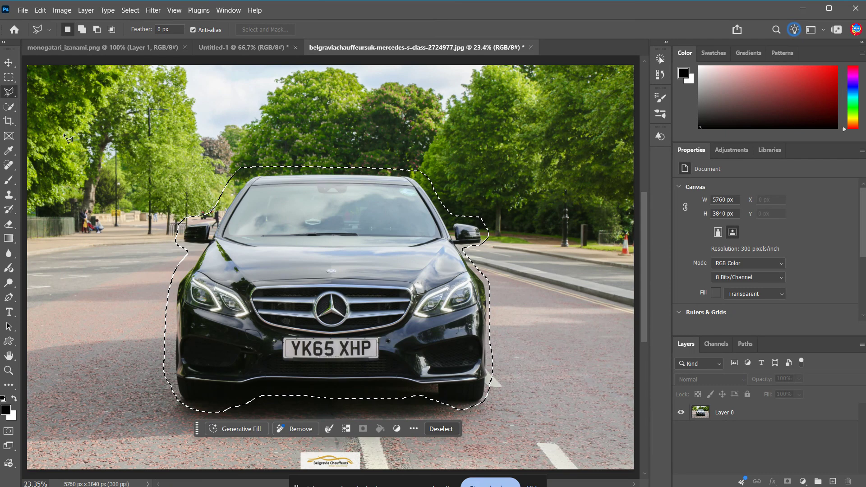
{"action": "left_click", "coordinate": [228, 165]}
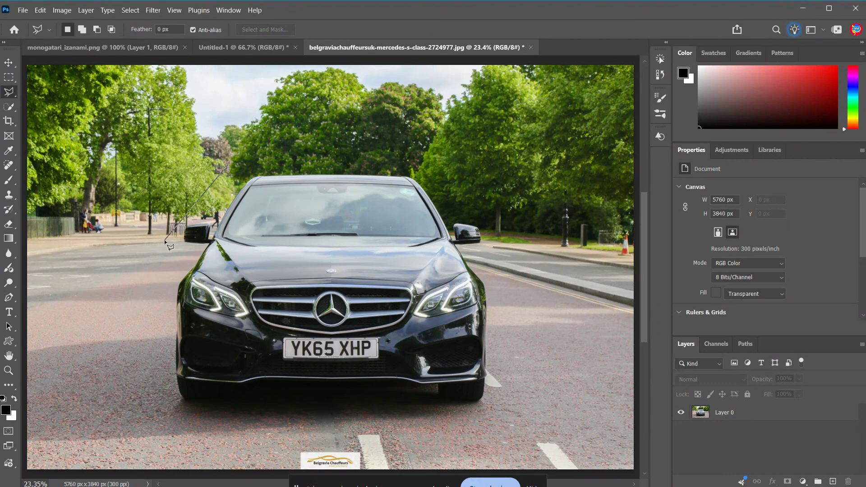
{"action": "left_click", "coordinate": [178, 411]}
{"action": "left_click", "coordinate": [480, 404]}
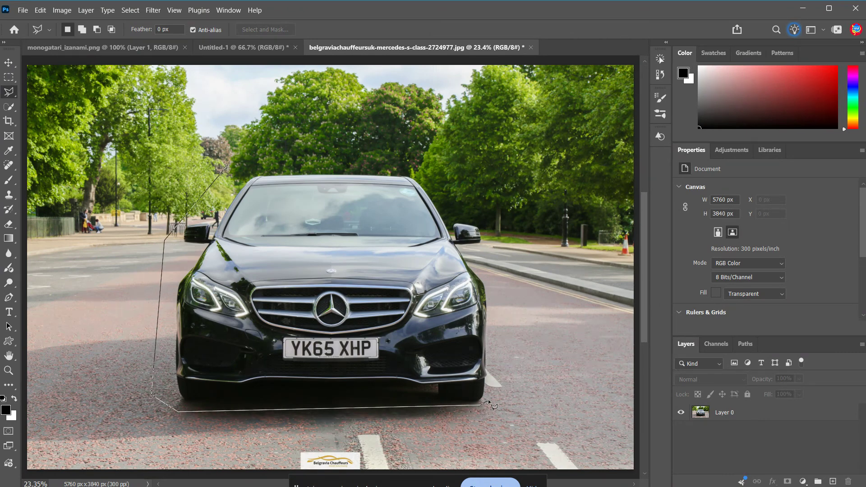
{"action": "left_click", "coordinate": [493, 392]}
{"action": "left_click", "coordinate": [489, 247]}
{"action": "left_click", "coordinate": [481, 221]}
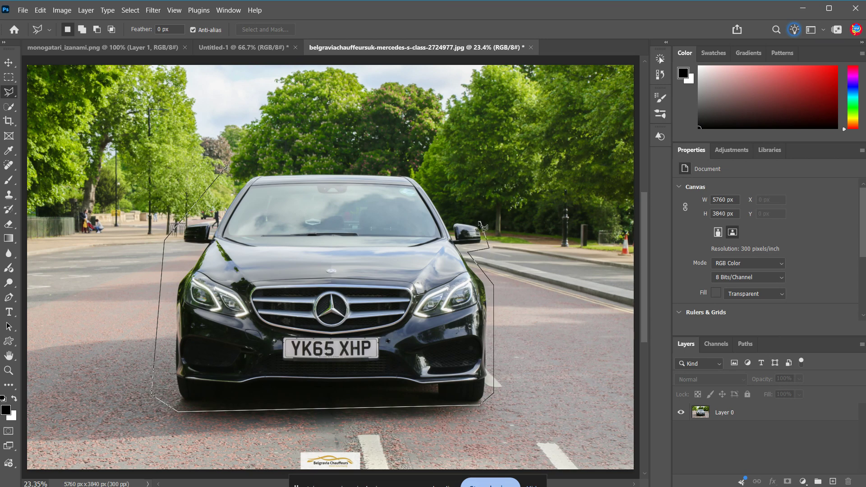
{"action": "left_click", "coordinate": [447, 221]}
{"action": "left_click", "coordinate": [414, 162]}
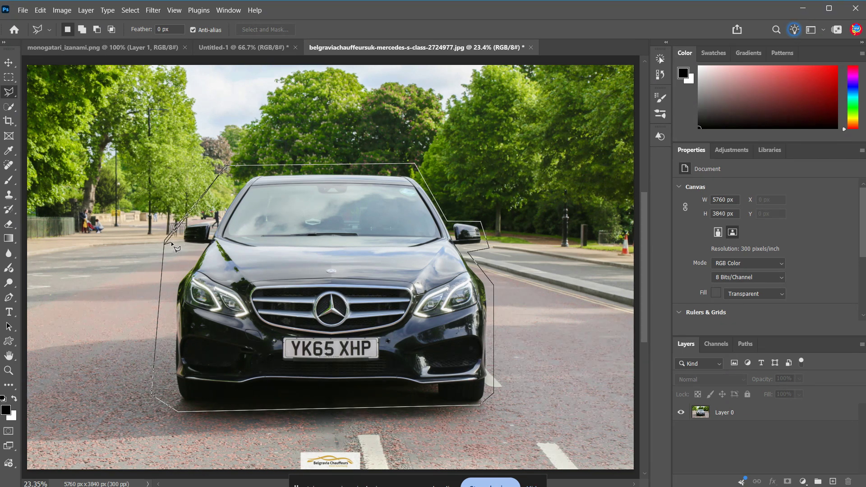
Try to close the polygonal outline beside the car's side mirror, and clear the remaining selection.
{"action": "key", "text": "ctrl+plus"}
{"action": "key", "text": "ctrl+plus"}
{"action": "left_click_drag", "start_coordinate": [88, 249], "coordinate": [337, 214]}
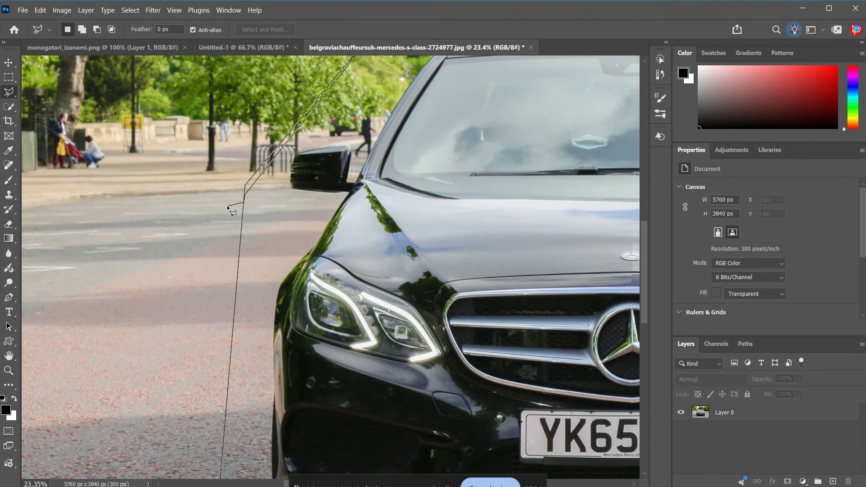
{"action": "double_click", "coordinate": [382, 240]}
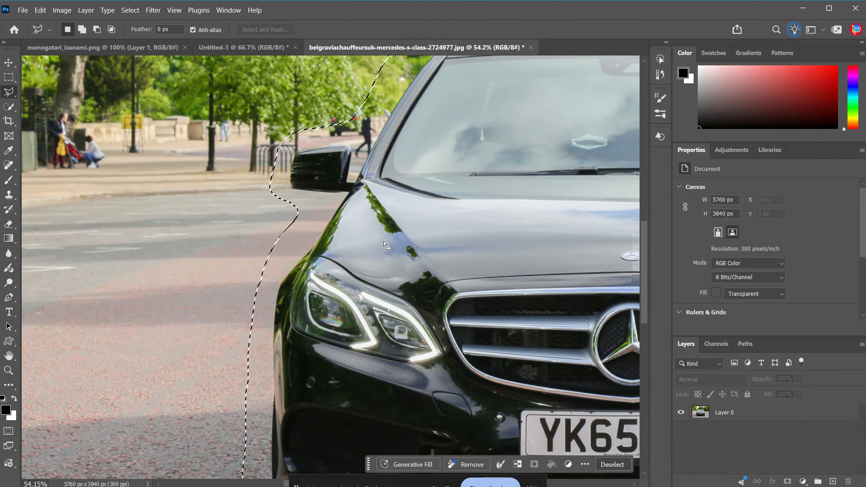
{"action": "key", "text": "ctrl+0"}
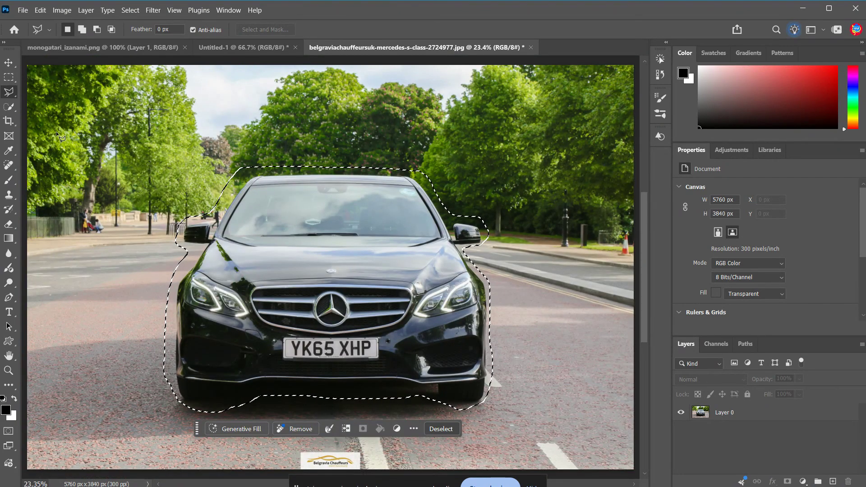
{"action": "key", "text": "ctrl+d"}
Select the car along its edges with the Magnetic Lasso tool and add a layer mask to Layer 0 from that selection.
{"action": "right_click", "coordinate": [15, 96]}
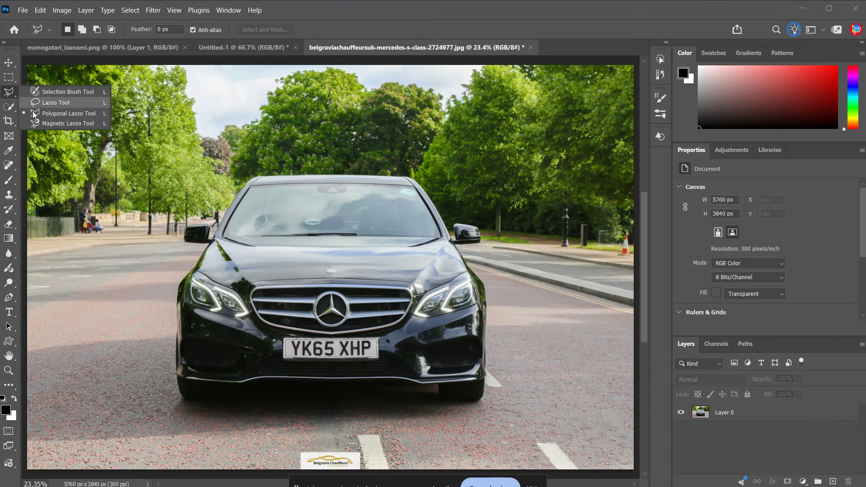
{"action": "left_click", "coordinate": [52, 122]}
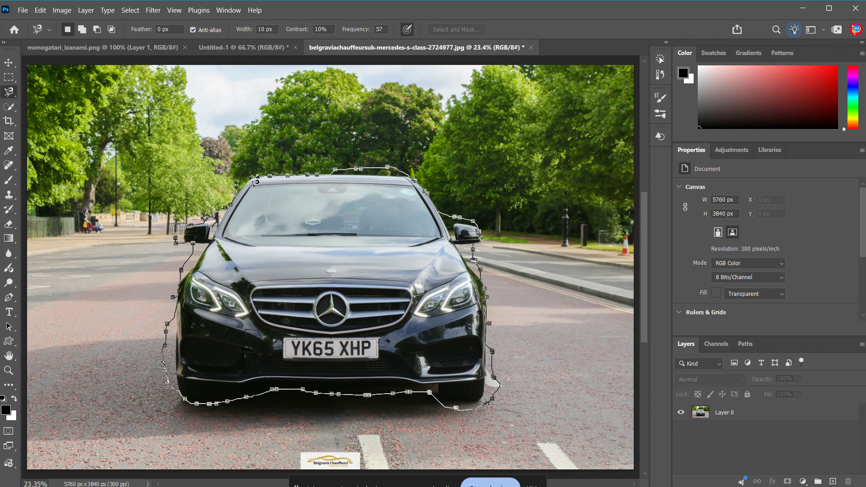
{"action": "left_click", "coordinate": [237, 186]}
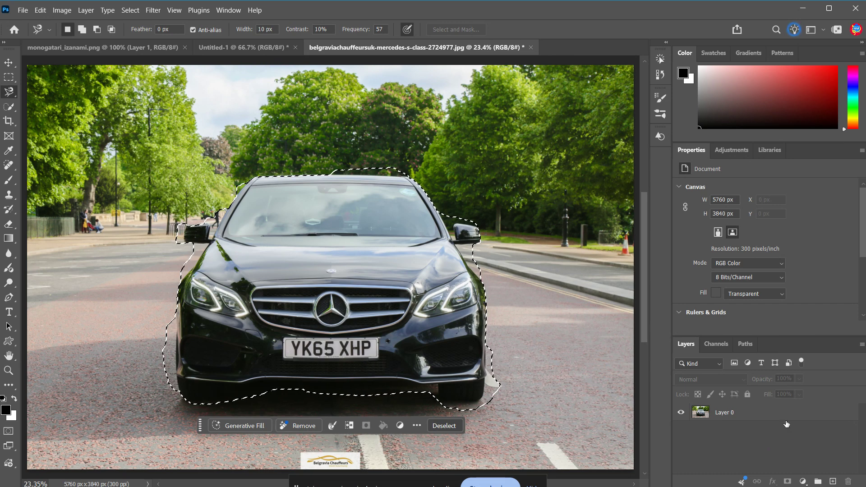
{"action": "left_click", "coordinate": [772, 413]}
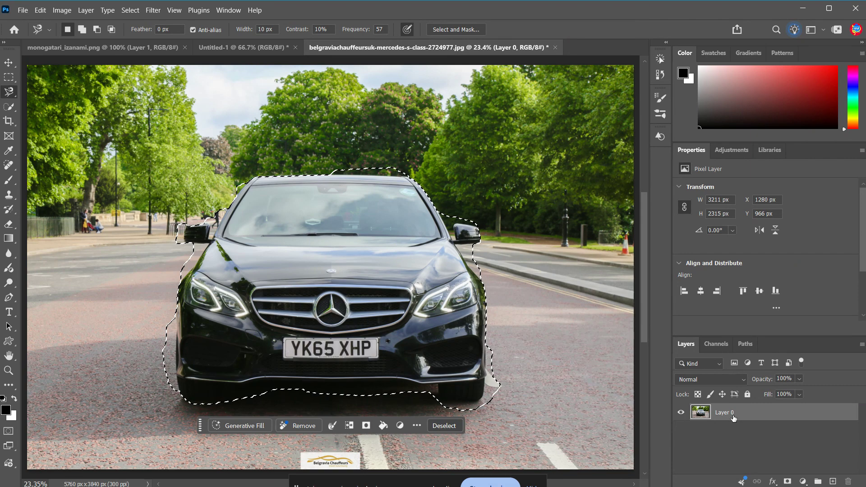
{"action": "left_click", "coordinate": [787, 481]}
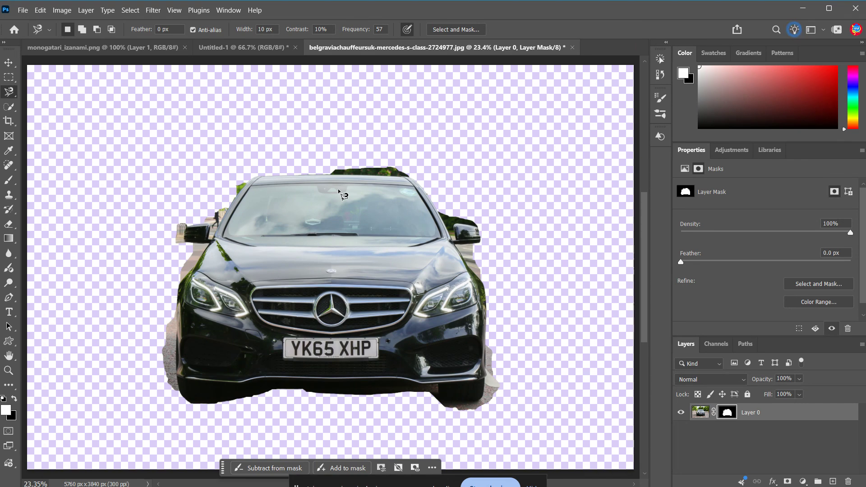
Switch back to the freehand Lasso tool.
{"action": "right_click", "coordinate": [7, 93]}
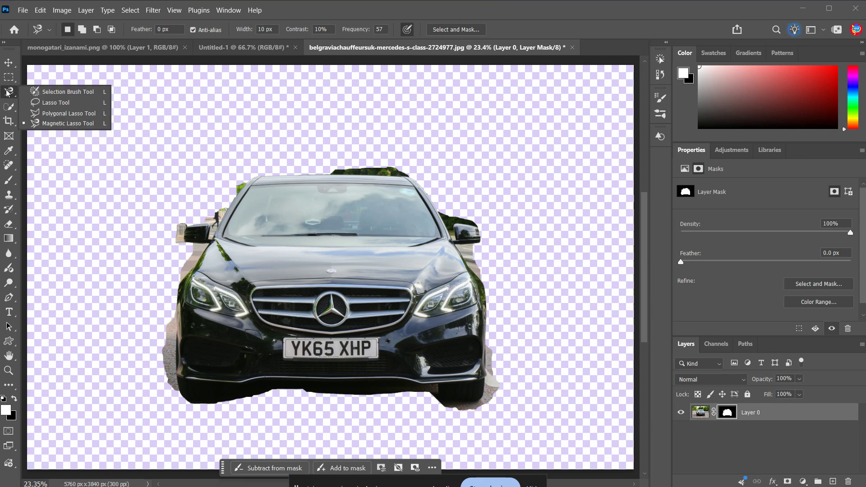
{"action": "left_click", "coordinate": [56, 103]}
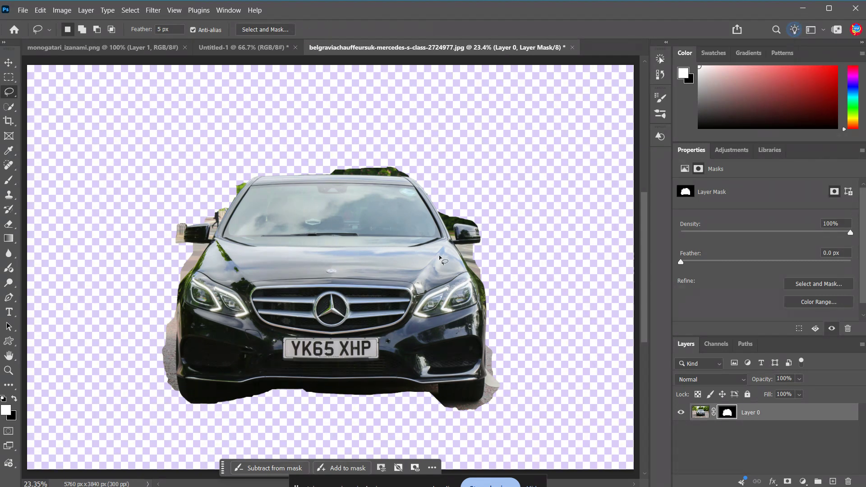